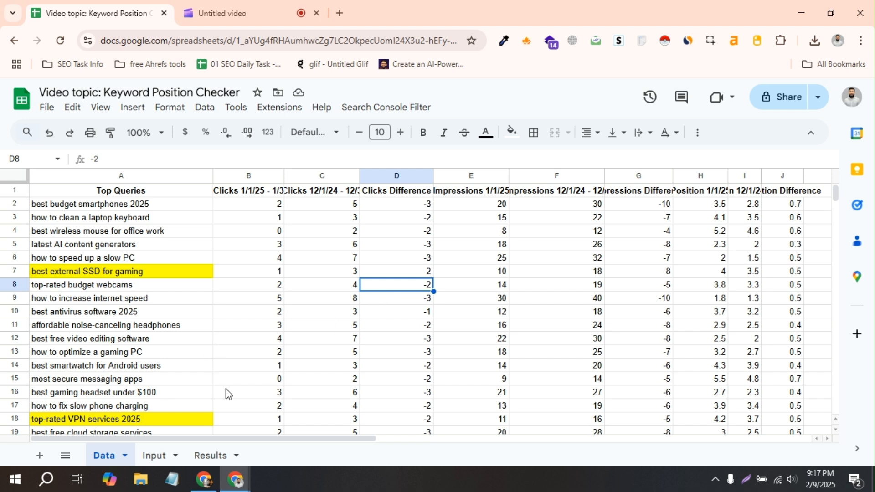
Examine the keyword list on the Input sheet and the Top Queries table on the Data sheet
click(155, 455)
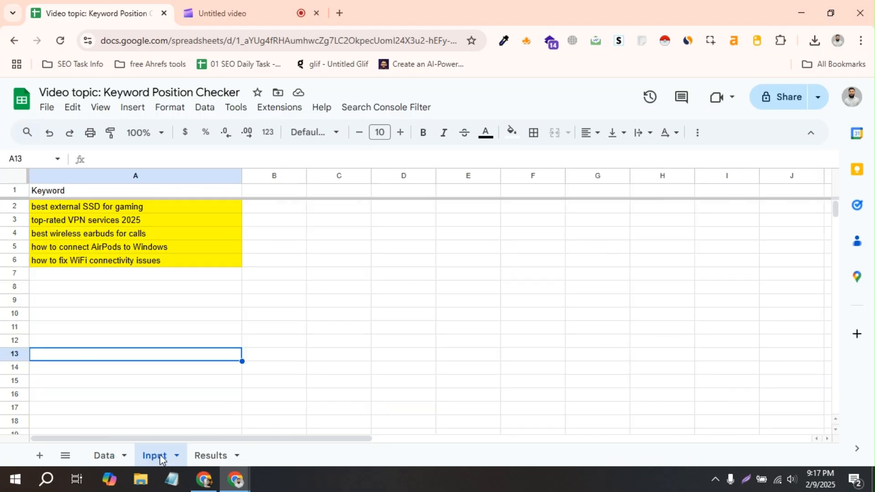
click(152, 222)
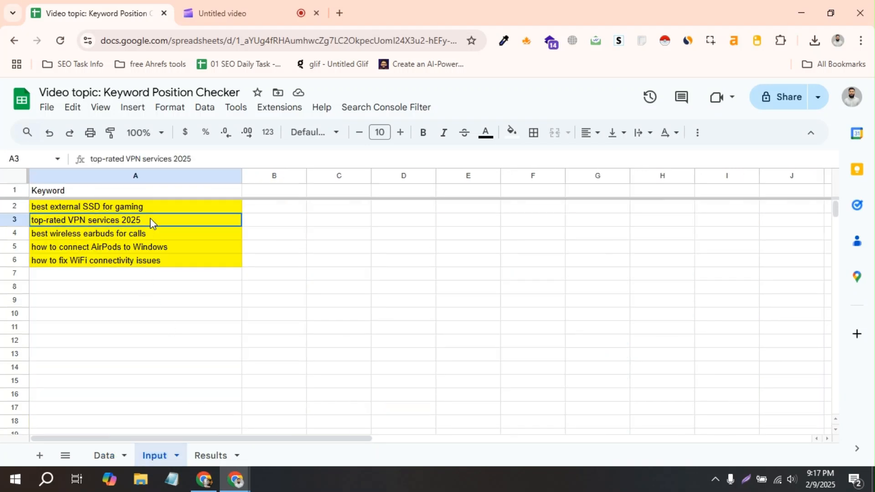
click(153, 264)
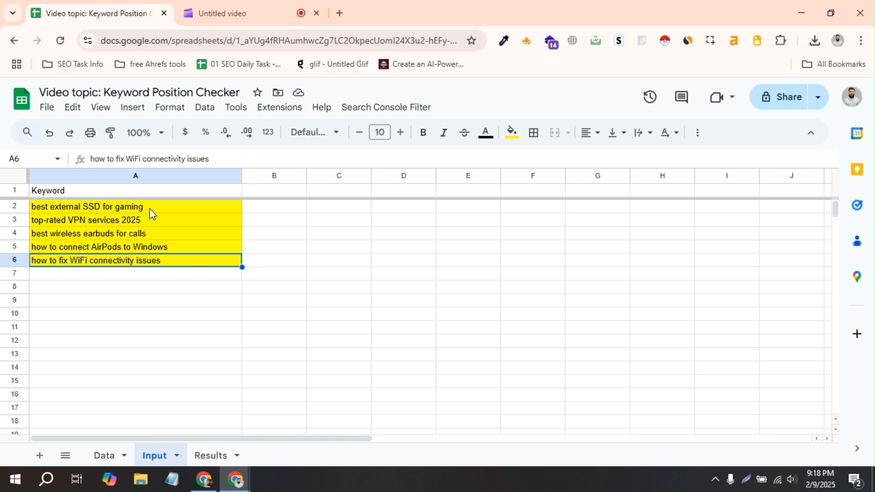
click(108, 455)
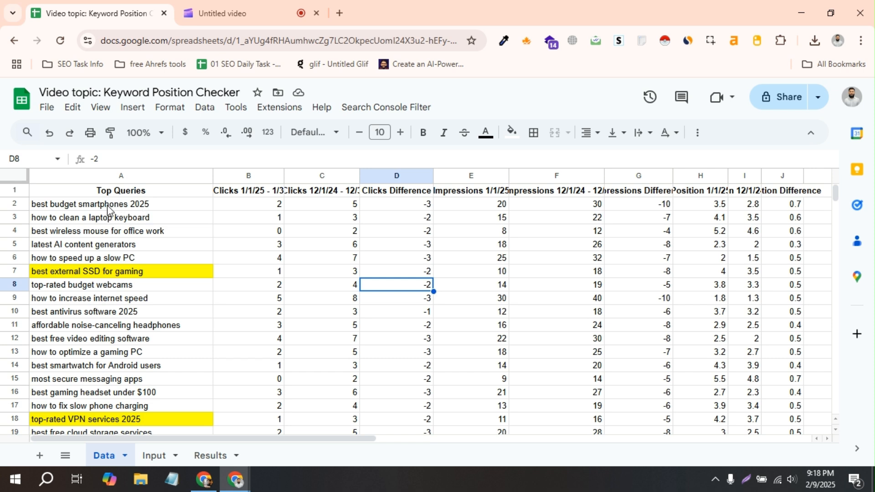
scroll(184, 232, down, 3)
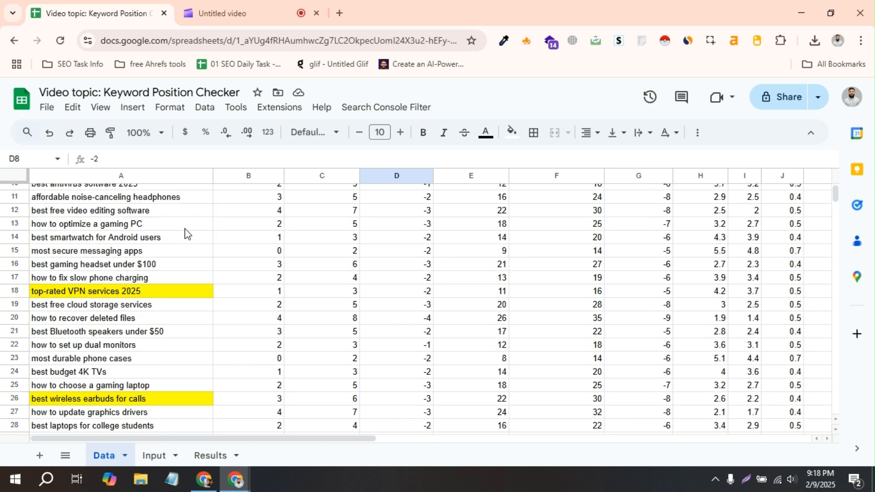
scroll(186, 236, up, 2)
scroll(184, 236, up, 2)
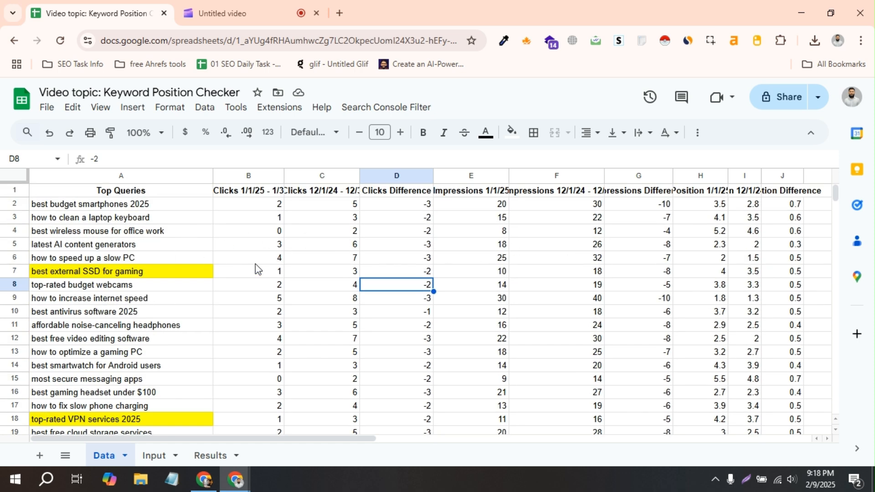
scroll(258, 269, down, 8)
scroll(315, 293, up, 8)
Compare the Input sheet's keywords in A2:A6 with the yellow-highlighted queries throughout the Data sheet
click(150, 455)
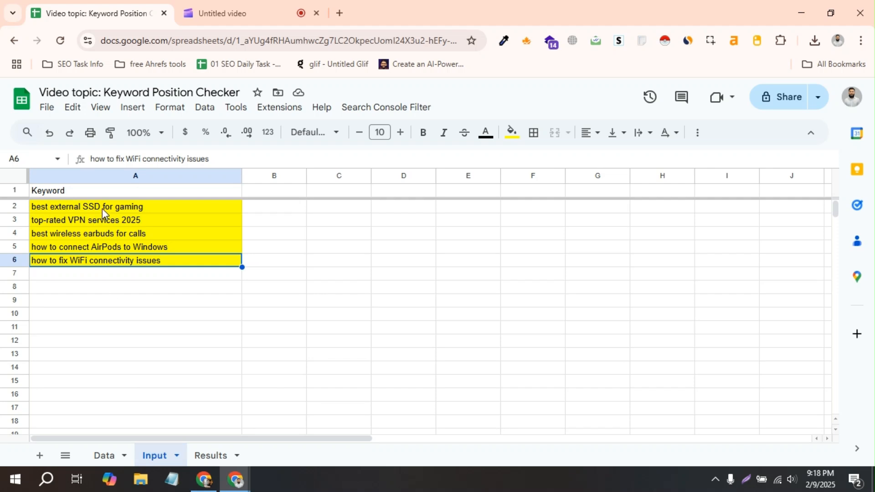
drag(102, 209, 103, 264)
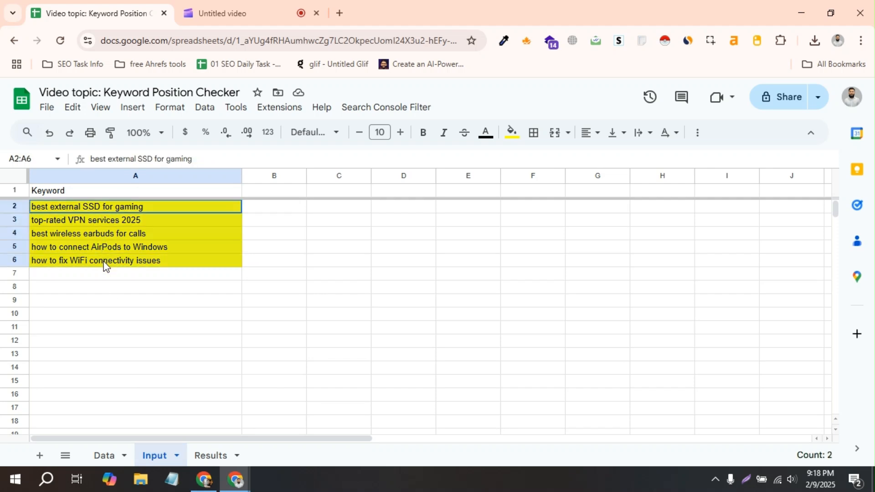
click(229, 250)
click(286, 252)
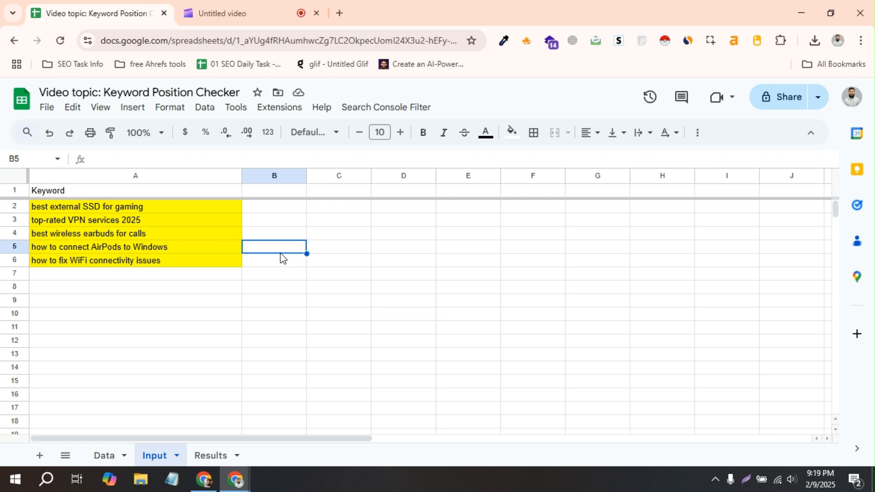
click(107, 456)
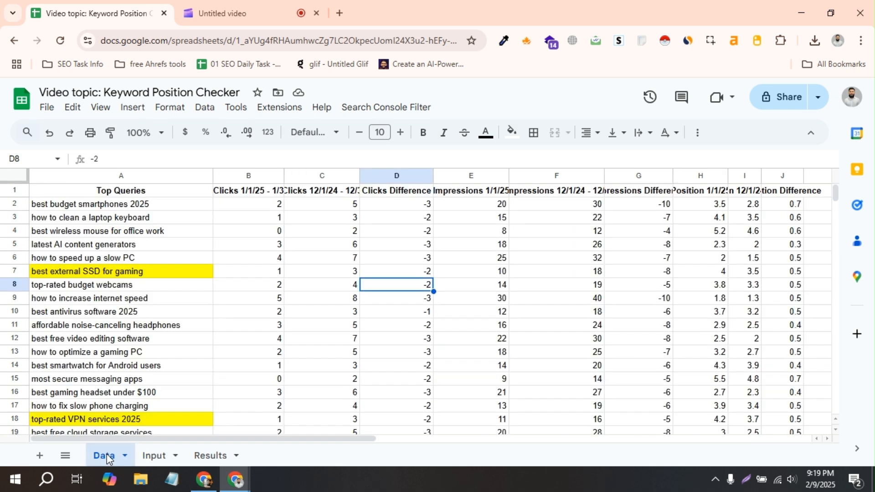
scroll(112, 294, down, 2)
scroll(110, 294, up, 2)
scroll(112, 314, down, 6)
scroll(111, 314, down, 2)
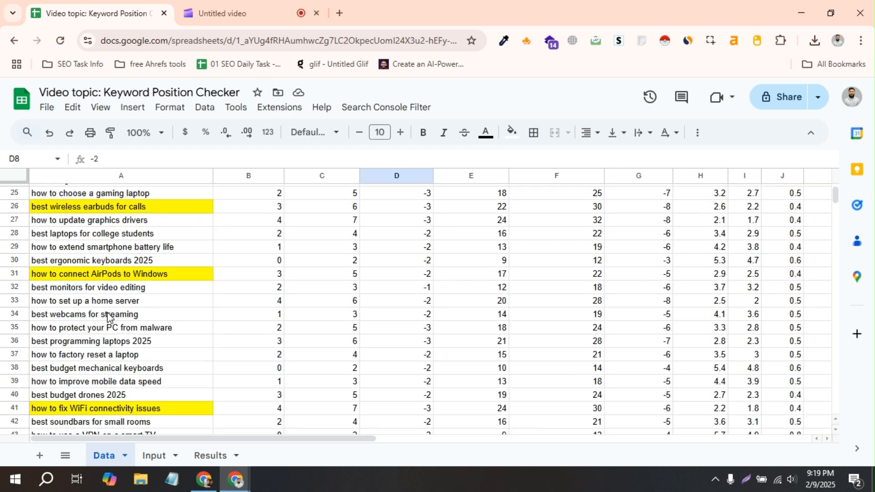
scroll(111, 291, up, 8)
drag(112, 271, 117, 419)
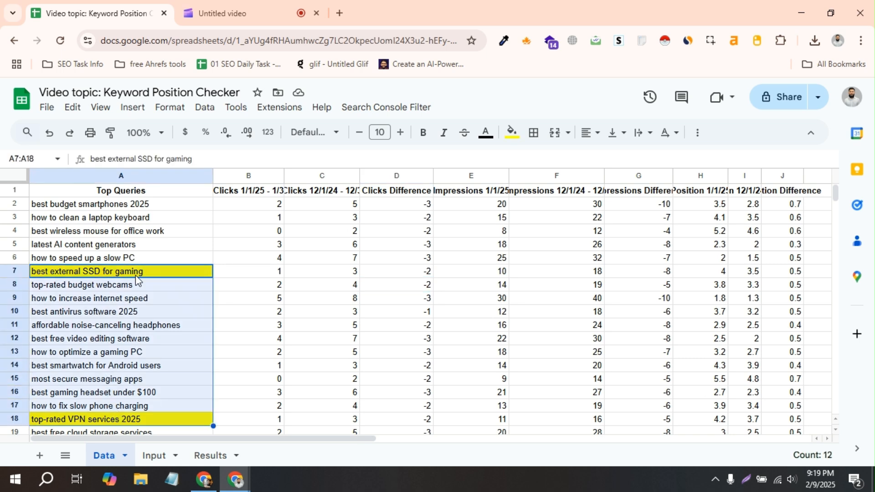
click(136, 274)
scroll(135, 283, down, 4)
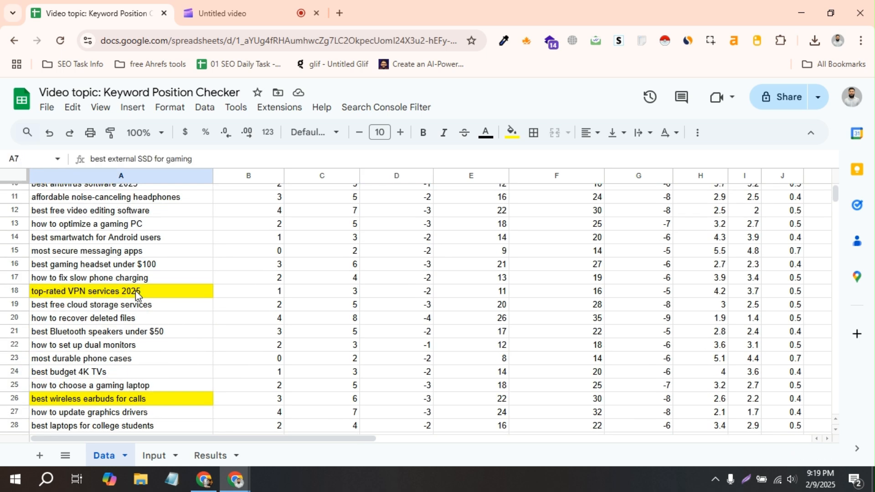
click(133, 293)
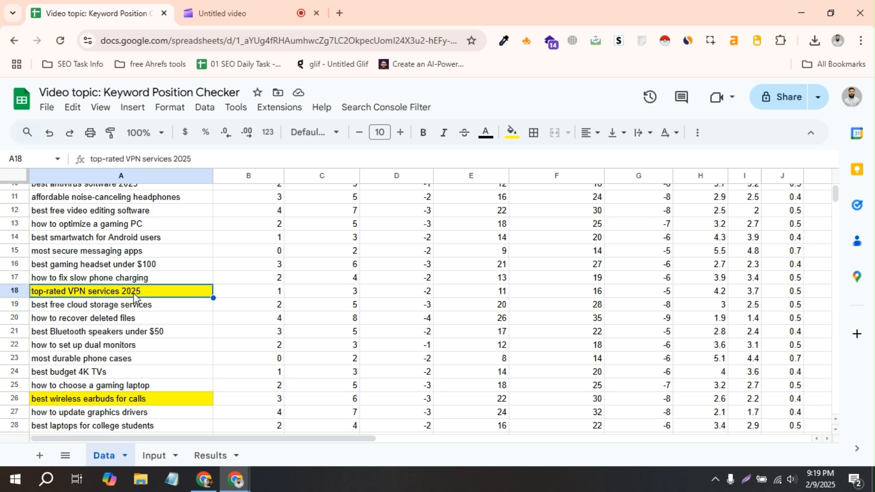
scroll(179, 337, down, 3)
scroll(170, 336, up, 6)
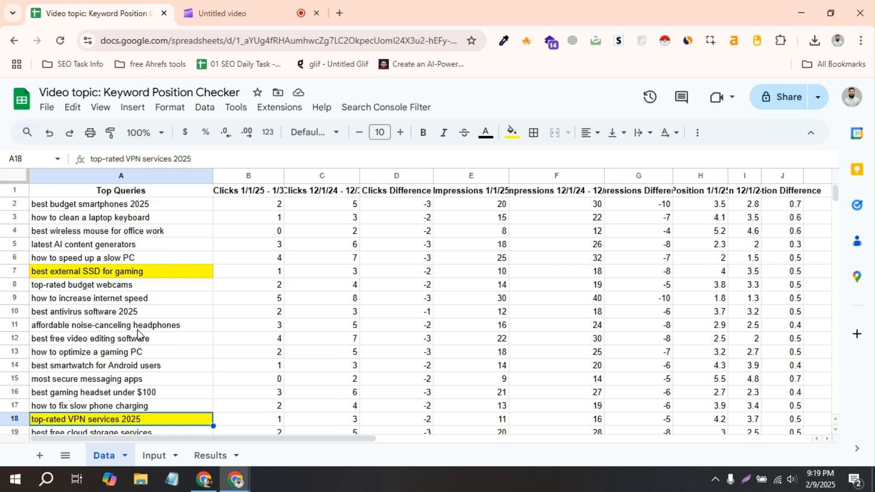
scroll(139, 335, down, 3)
scroll(139, 335, up, 3)
Review the five highlighted keywords in A2:A6 of the Input sheet once more
click(155, 455)
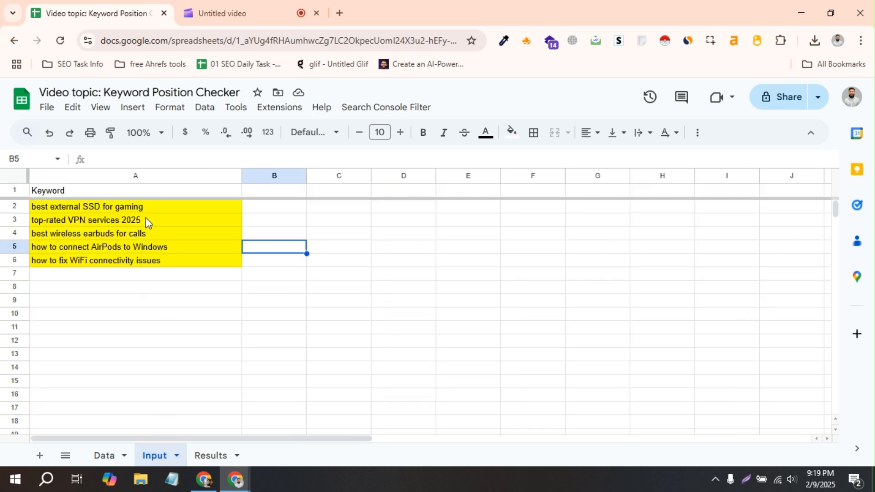
click(144, 205)
shift+click(143, 262)
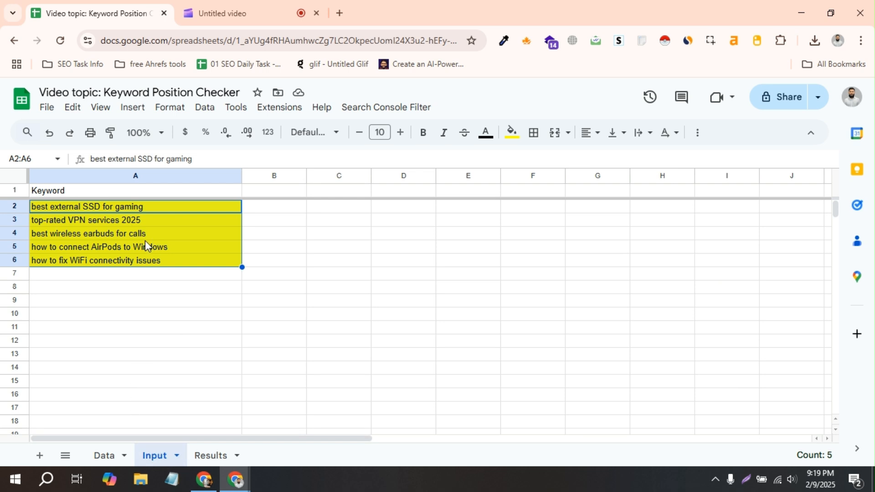
click(154, 233)
click(162, 208)
shift+click(159, 260)
Run the Search Console Filter's Process Keywords script from the empty Results sheet and acknowledge its completion
click(105, 453)
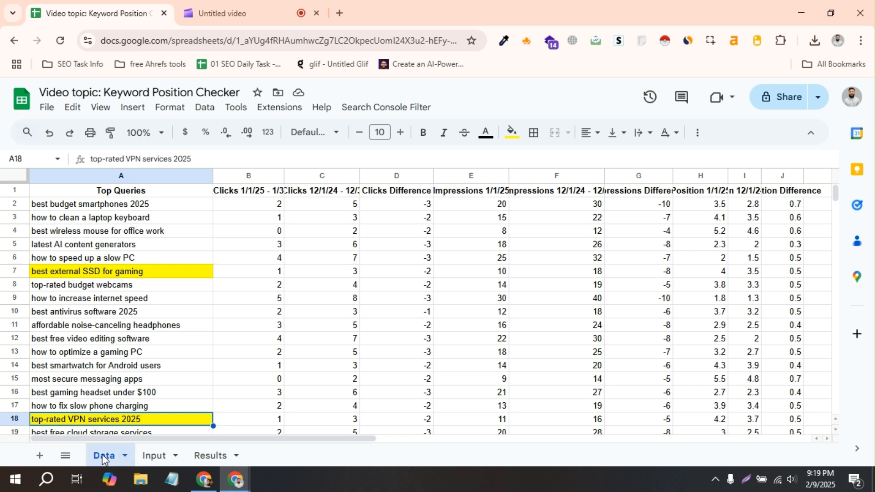
click(216, 457)
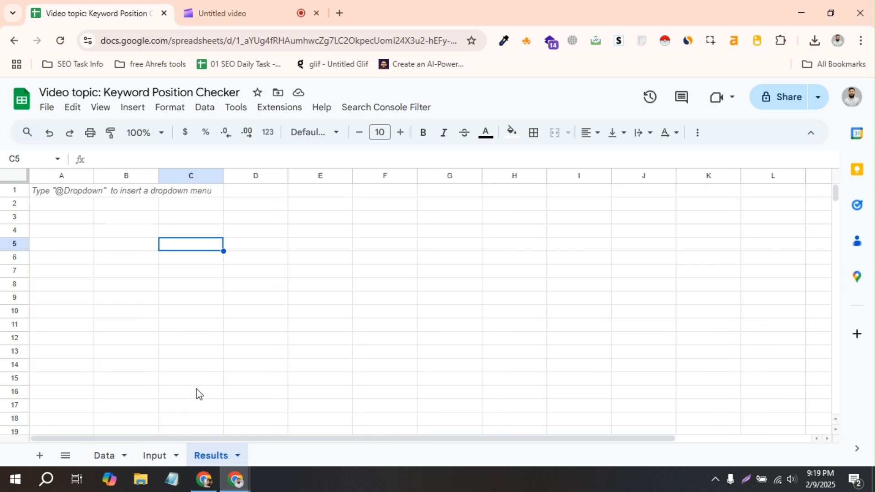
click(58, 195)
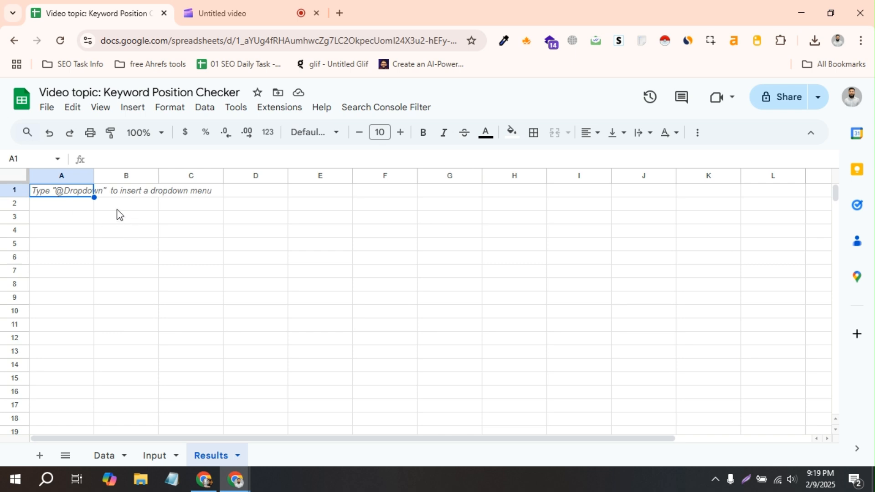
click(133, 207)
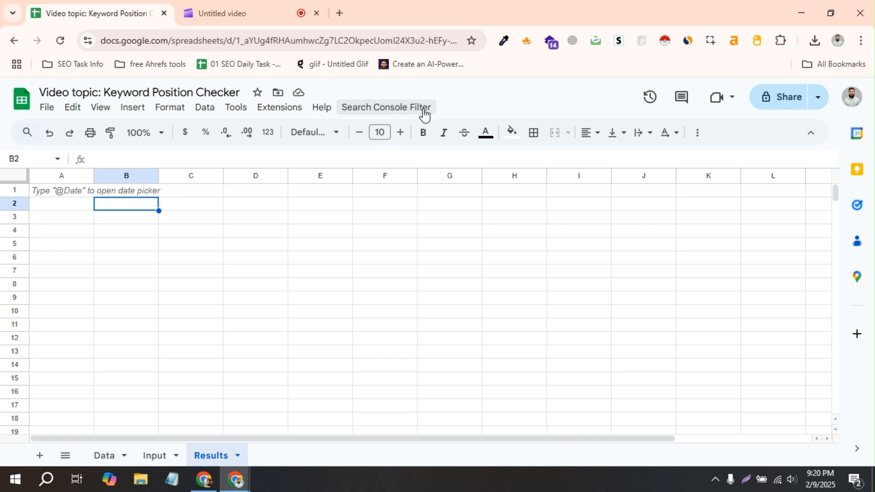
click(385, 109)
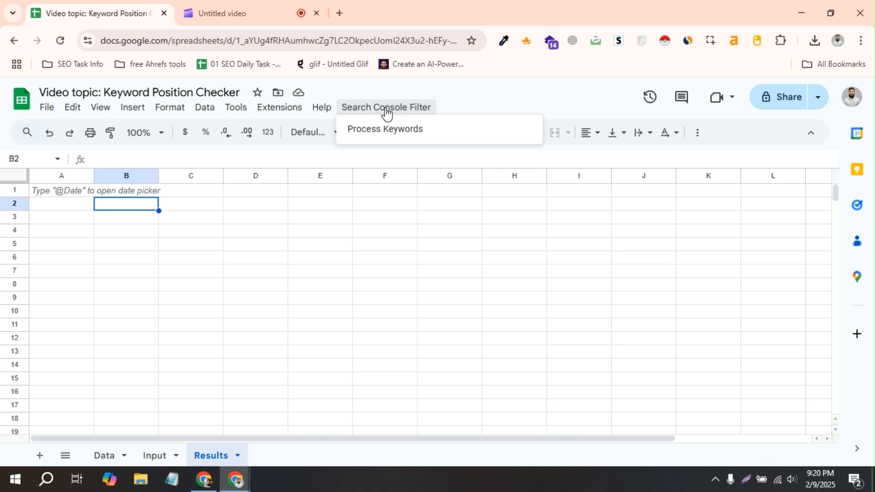
click(379, 132)
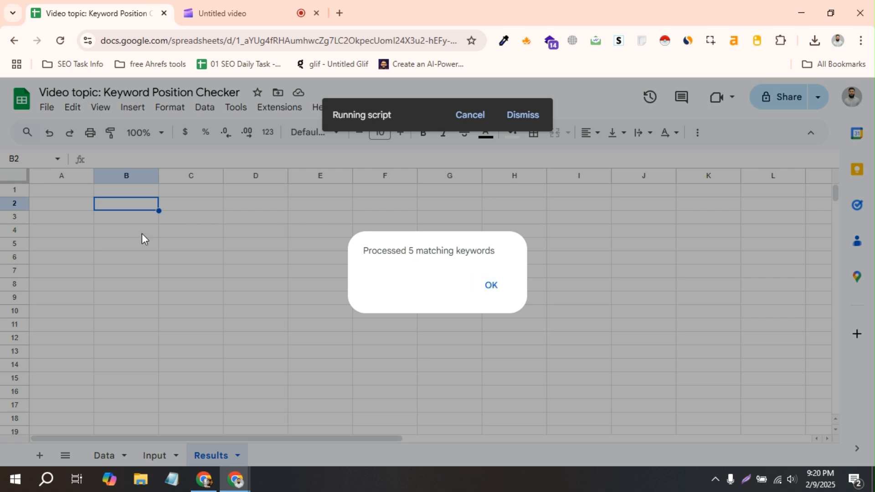
click(492, 286)
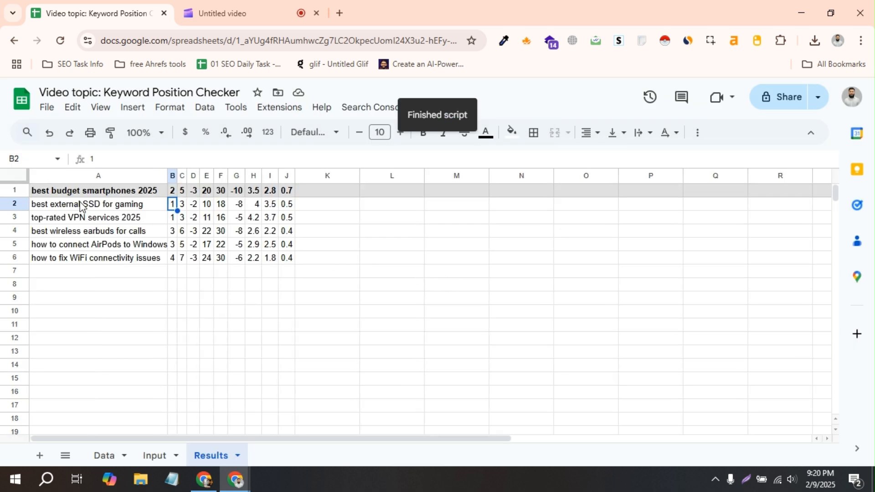
Widen columns A through F on the Results sheet so the extracted keyword data is easier to read
click(80, 206)
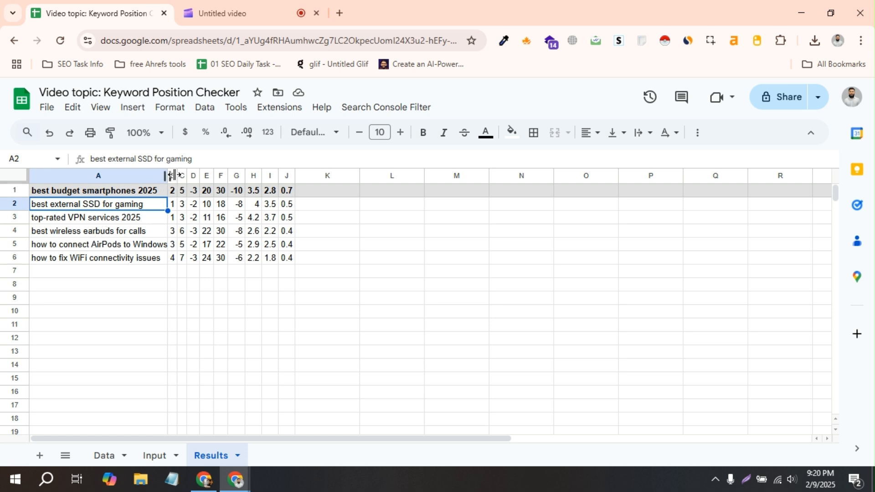
drag(262, 176, 256, 175)
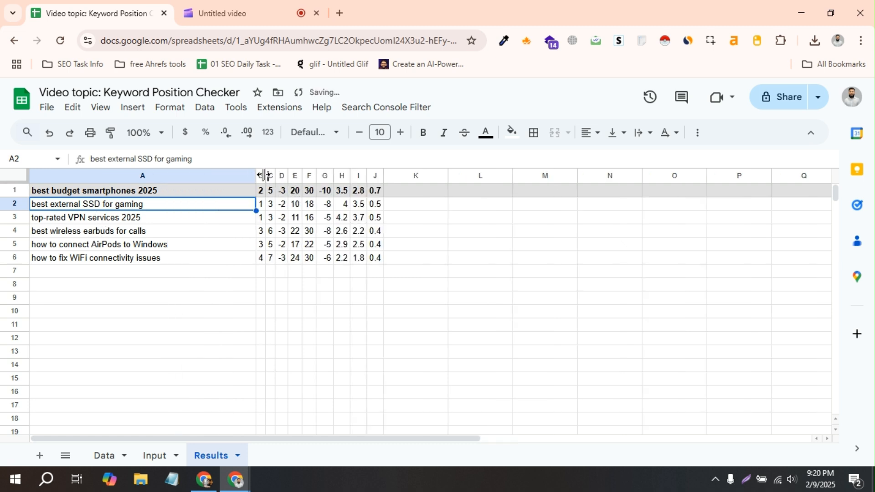
drag(309, 174, 316, 176)
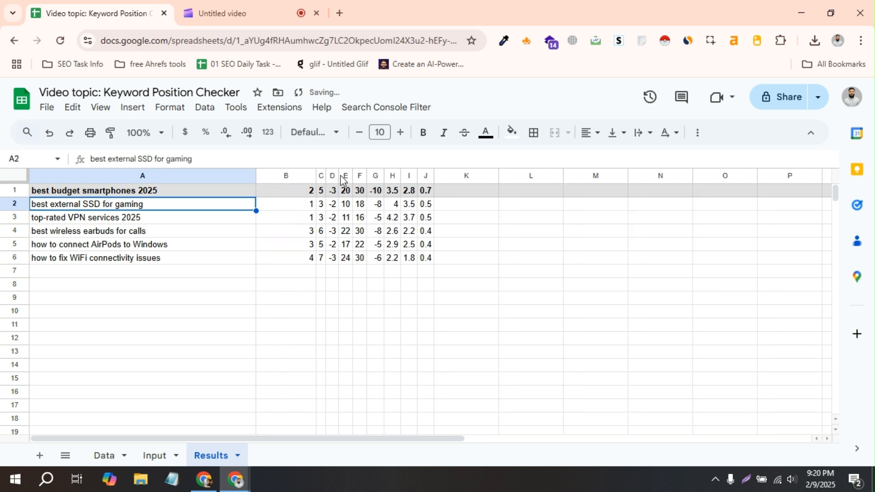
drag(339, 175, 354, 176)
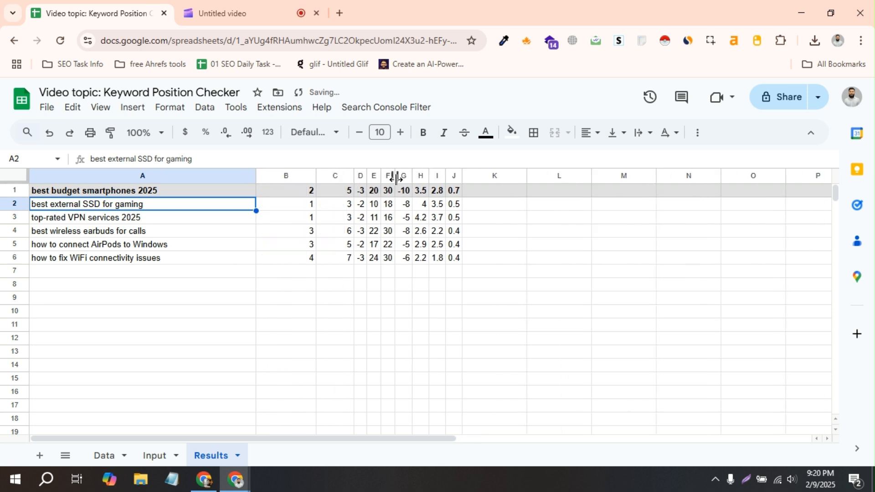
drag(412, 176, 424, 176)
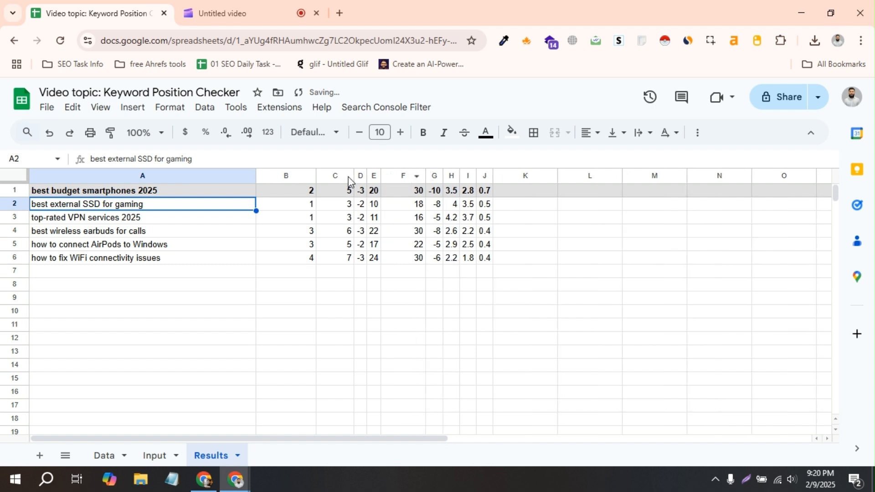
drag(354, 175, 382, 176)
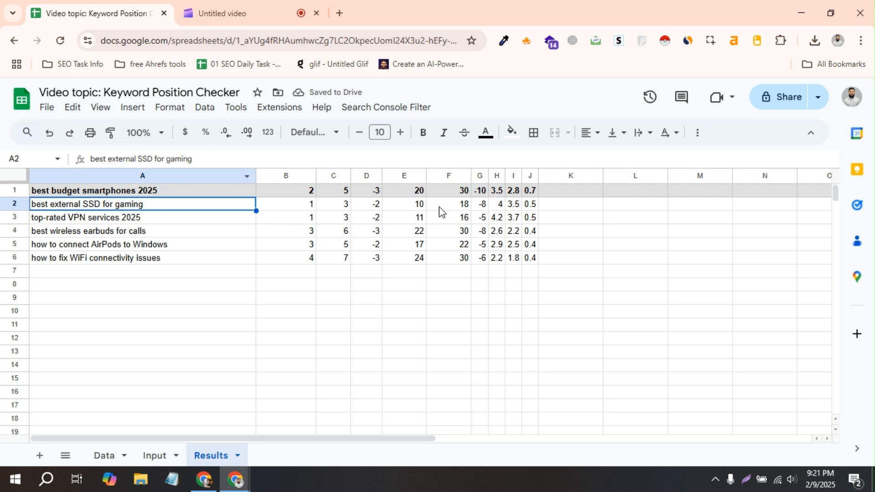
click(400, 109)
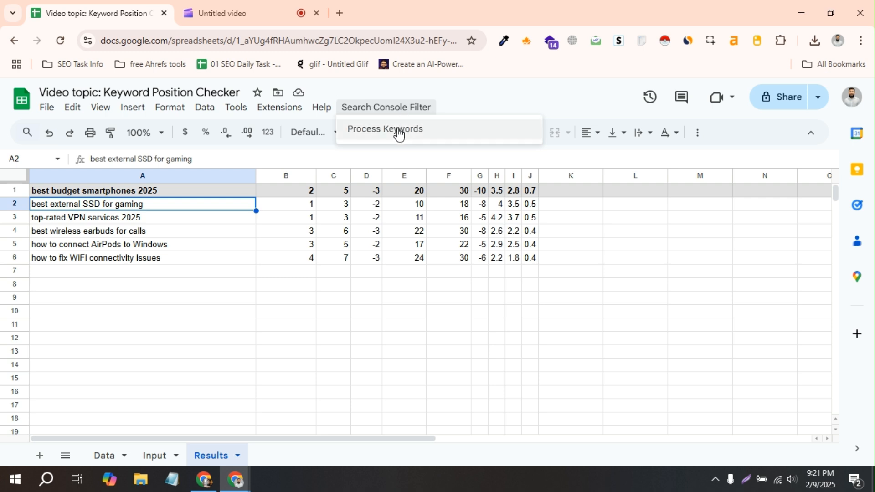
click(396, 249)
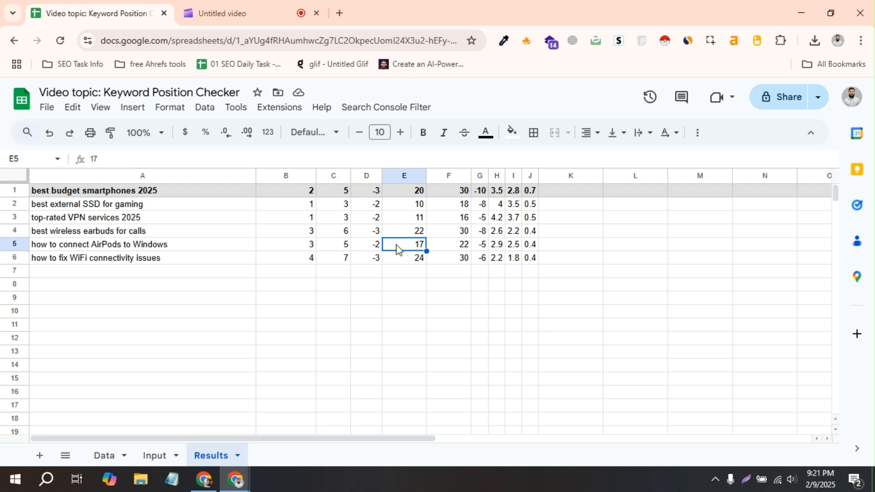
click(142, 274)
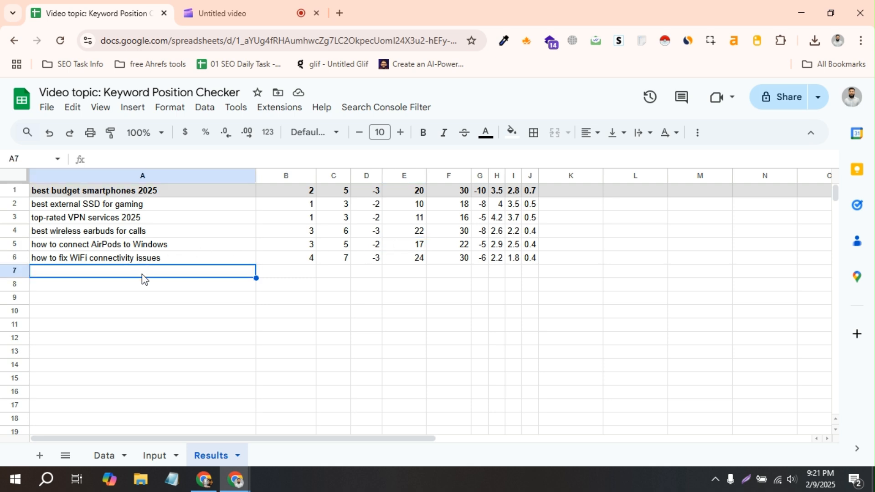
click(139, 288)
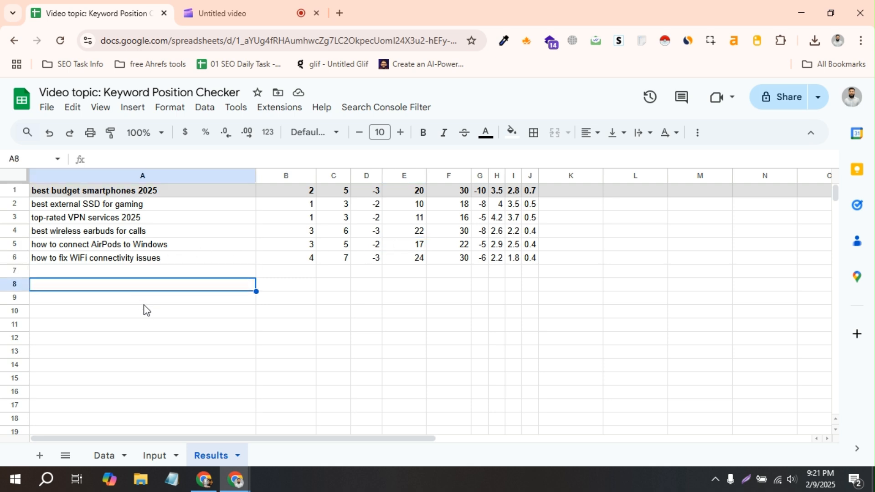